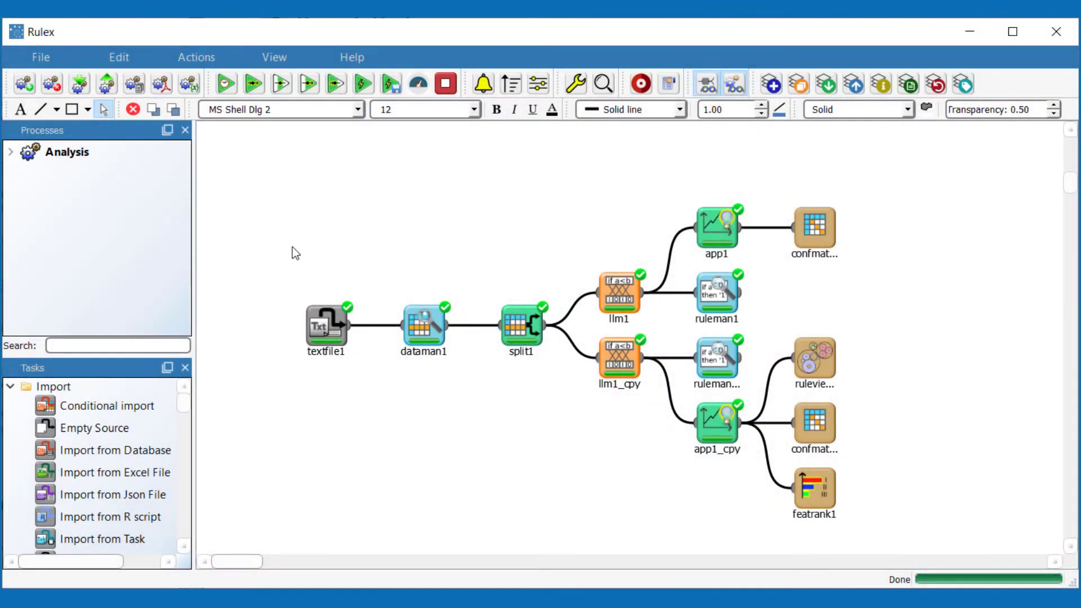
# Duplicate the Analysis process as Analysis_dup, then open the Export Process dialog for Analysis.
pyautogui.rightClick(76, 158)
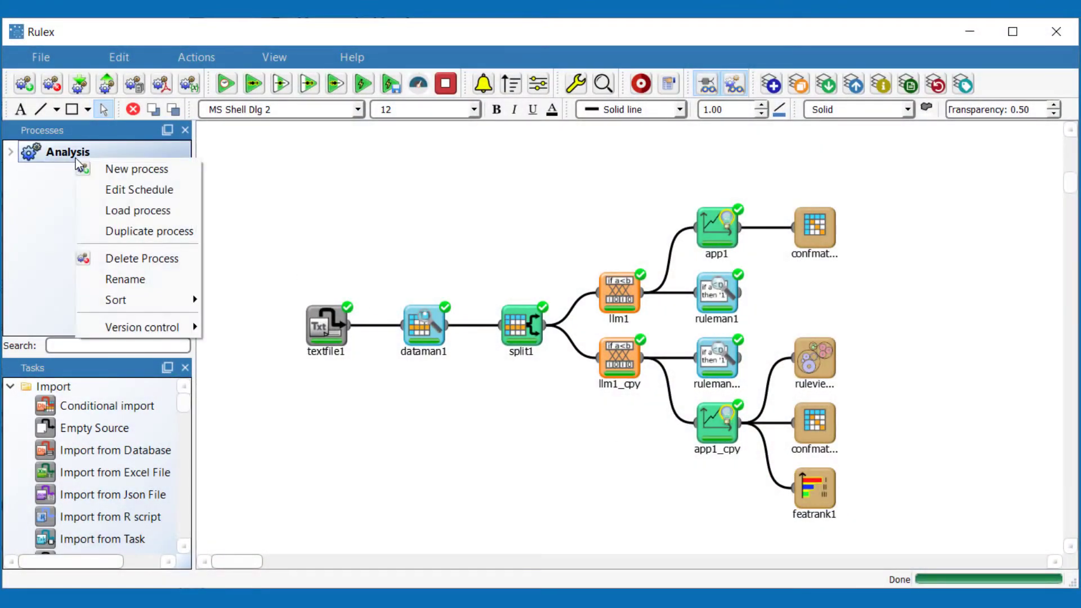
pyautogui.click(126, 232)
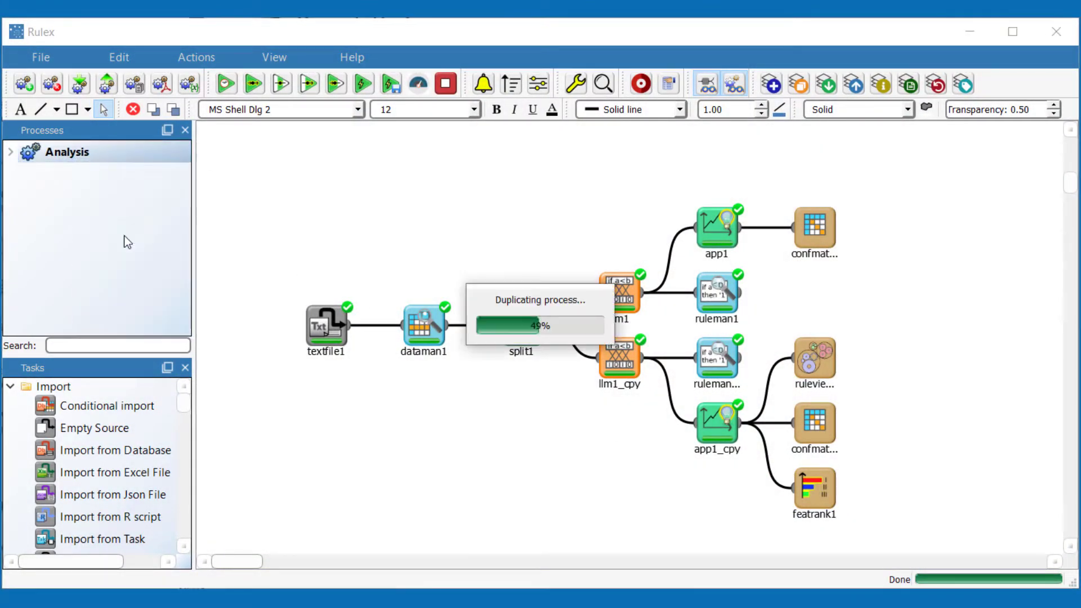
pyautogui.click(95, 151)
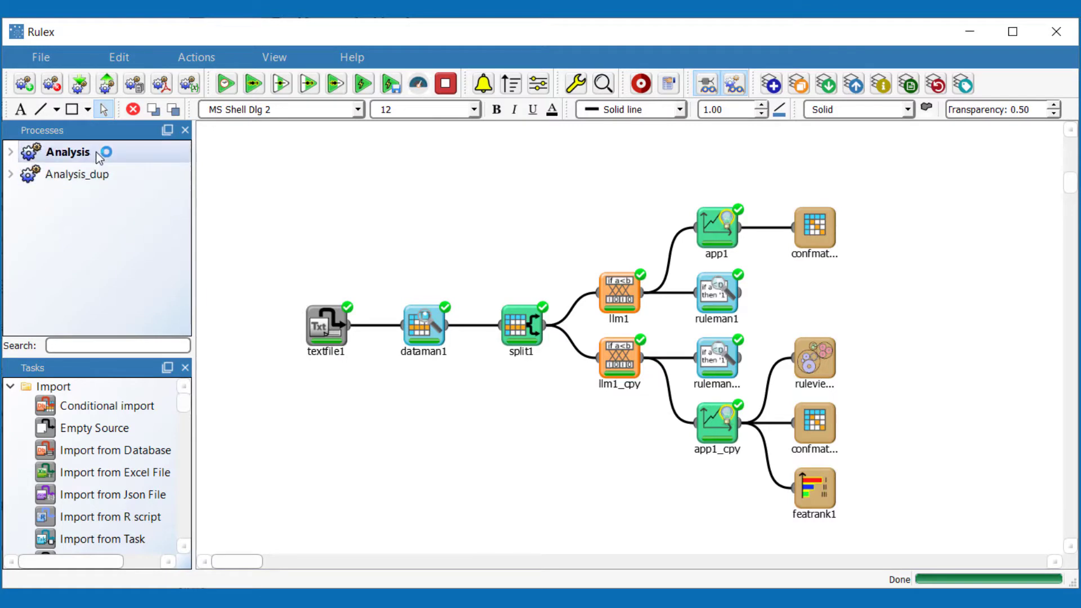
pyautogui.click(107, 84)
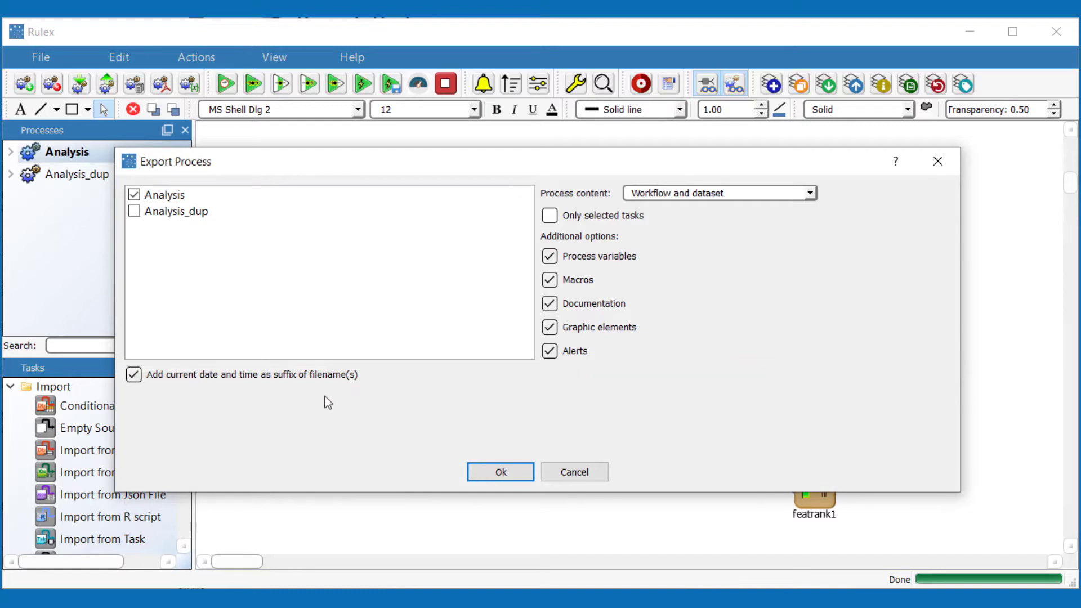
# Cancel the Export Process dialog without exporting anything.
pyautogui.click(574, 472)
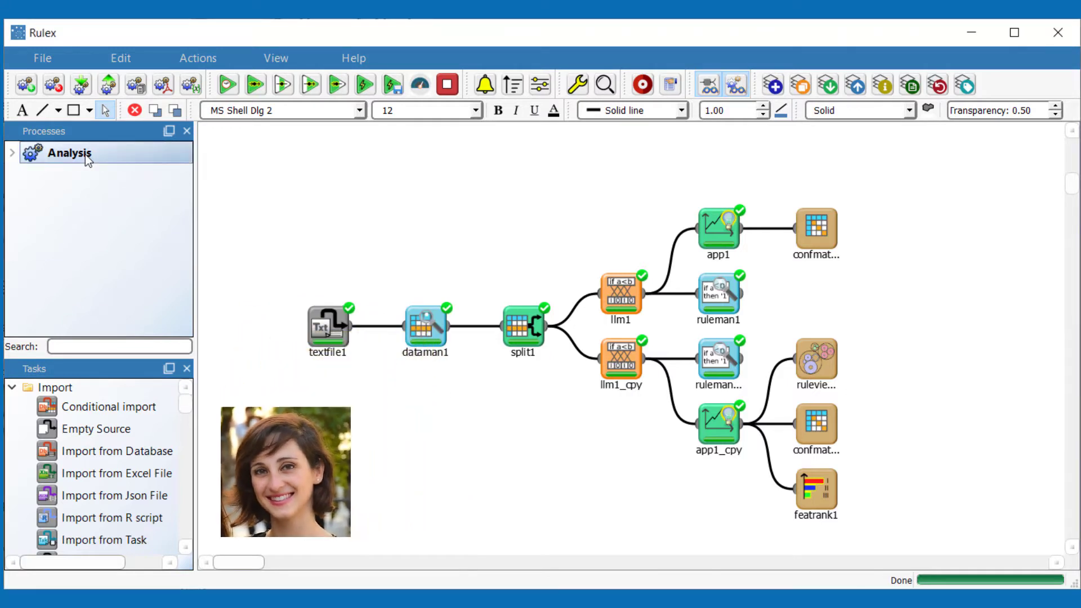
# Add Analysis to the versioning repository and copy its hash name to the clipboard.
pyautogui.click(771, 90)
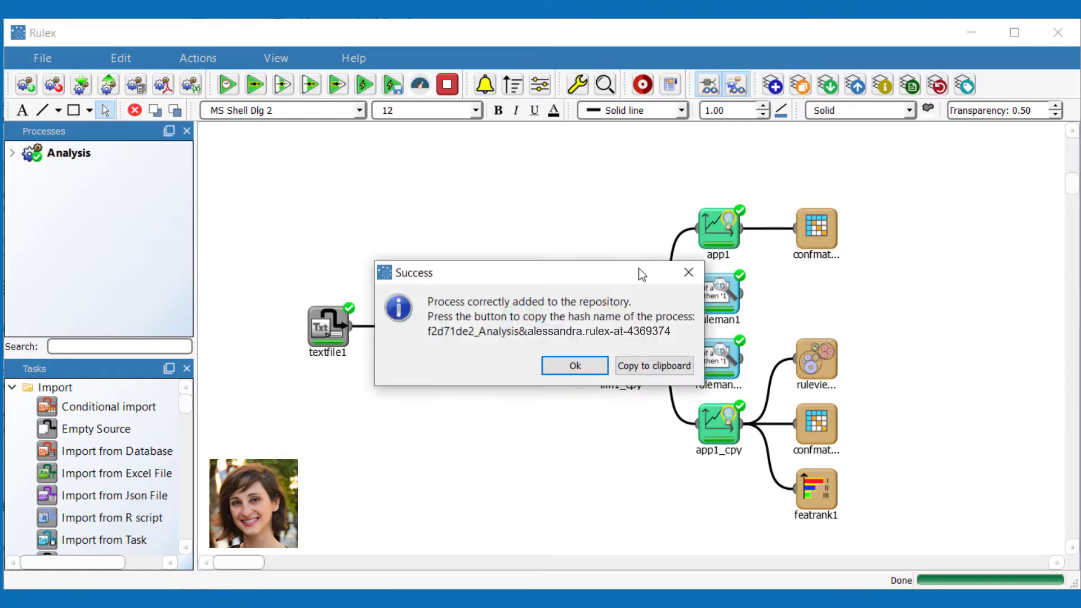
pyautogui.click(640, 367)
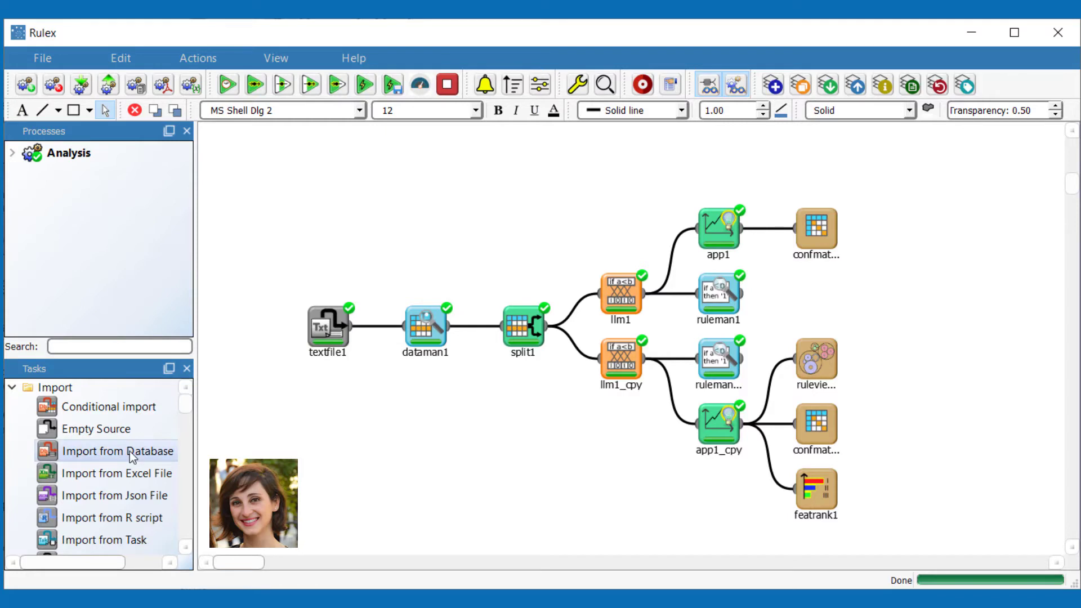
# Add a database import task sql1 below textfile1 and push Analysis with message 'msg1'.
pyautogui.moveTo(131, 455); pyautogui.dragTo(328, 436)
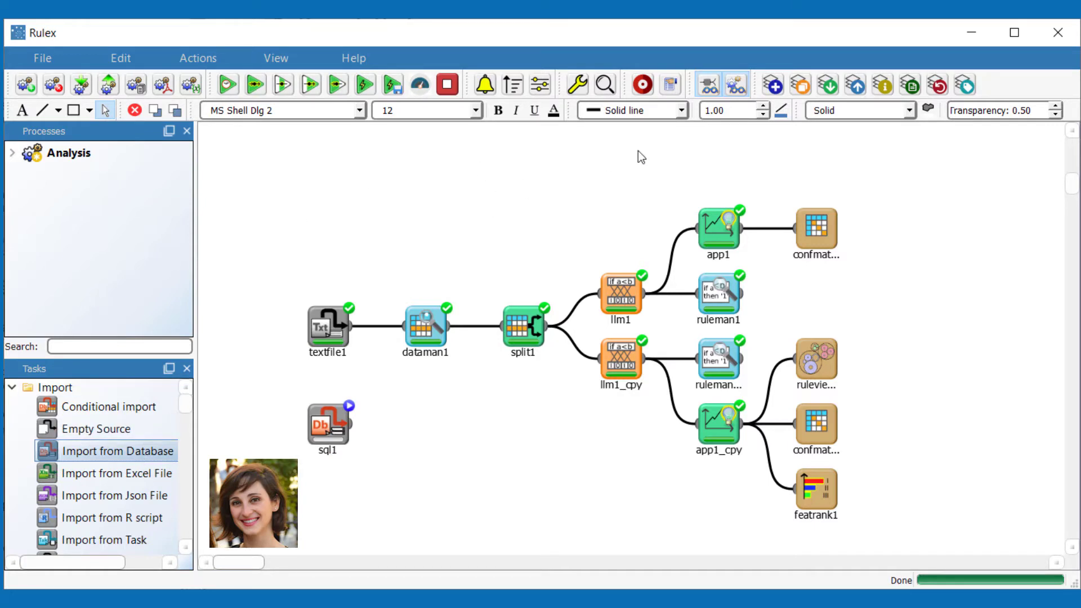
pyautogui.click(856, 86)
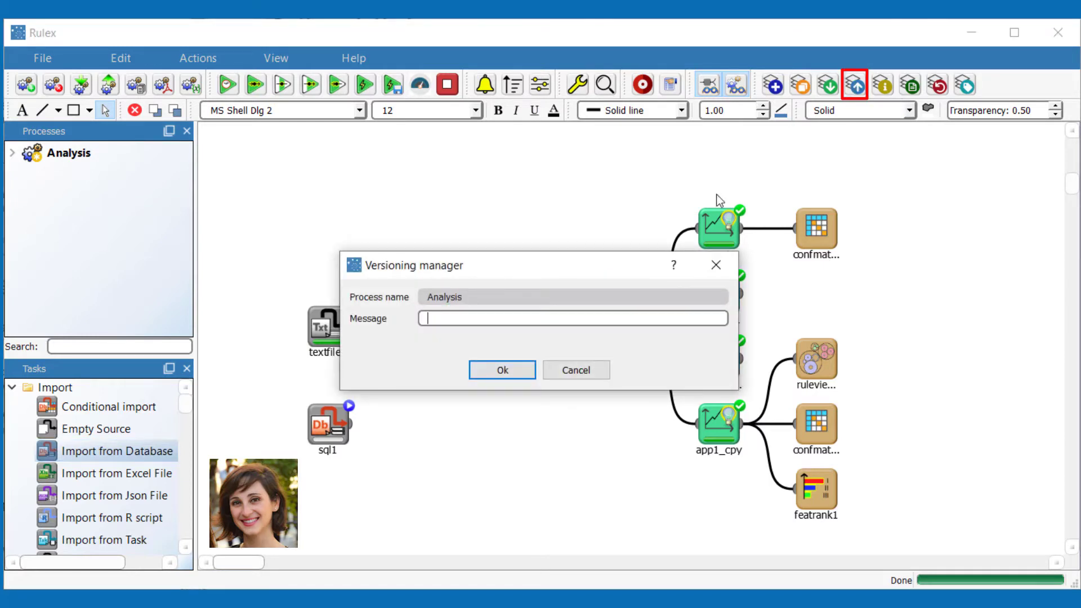
pyautogui.write('msg1')
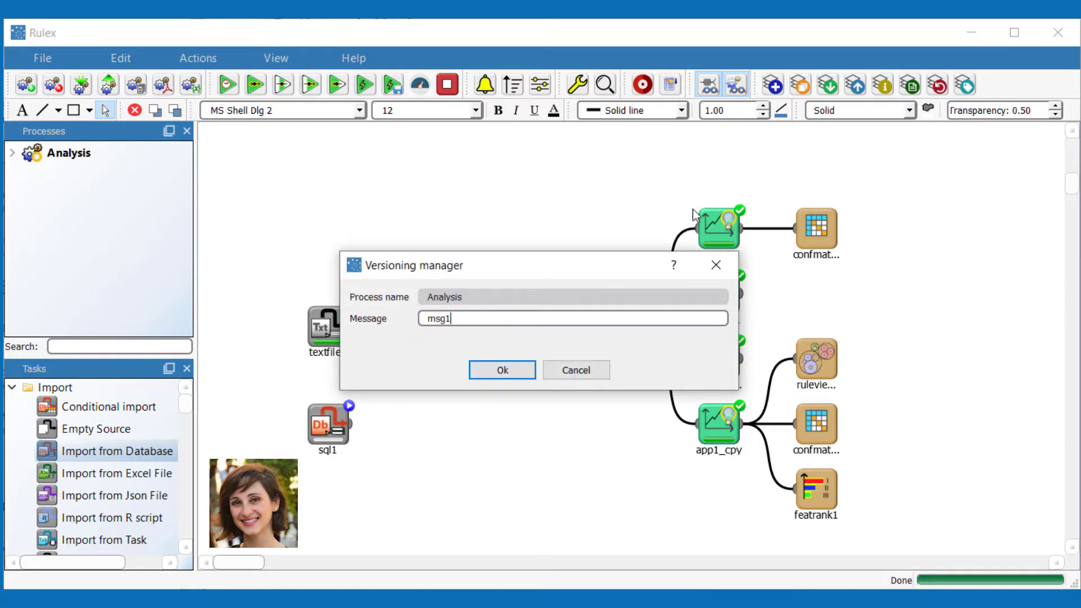
pyautogui.click(490, 376)
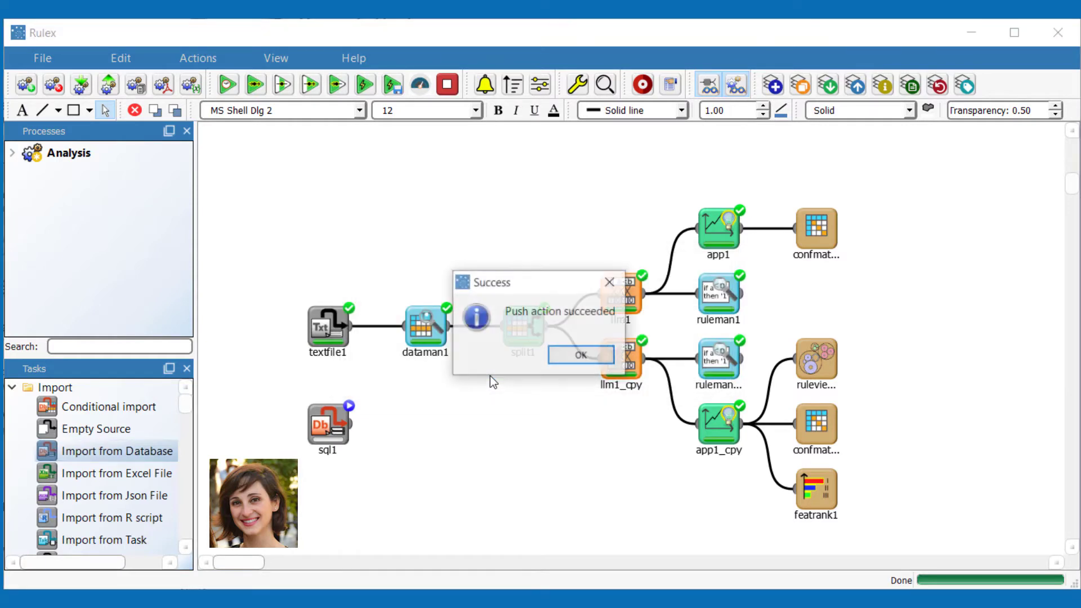
pyautogui.click(565, 355)
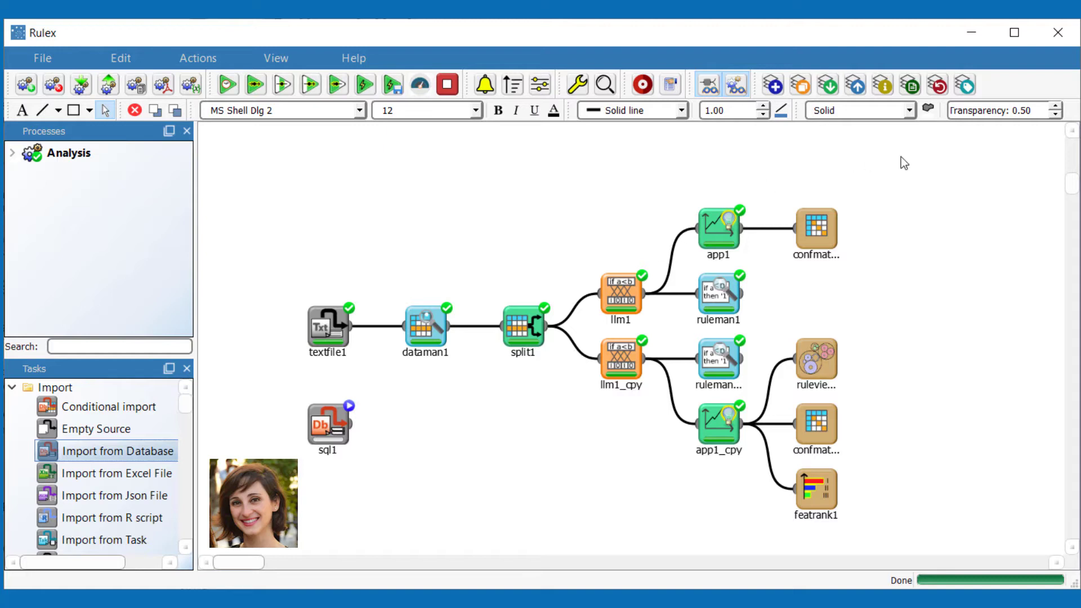
# Tag the latest Analysis commit as tag1 with message msg1, then show the commit log.
pyautogui.click(965, 85)
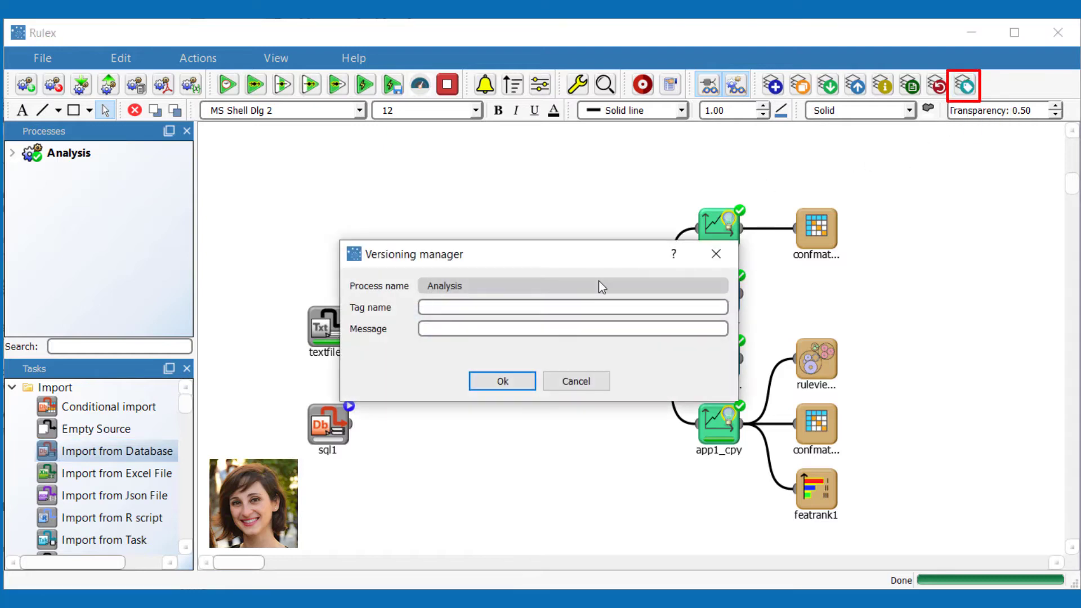
pyautogui.click(490, 313)
pyautogui.write('tag1')
pyautogui.click(473, 332)
pyautogui.write('msg11')
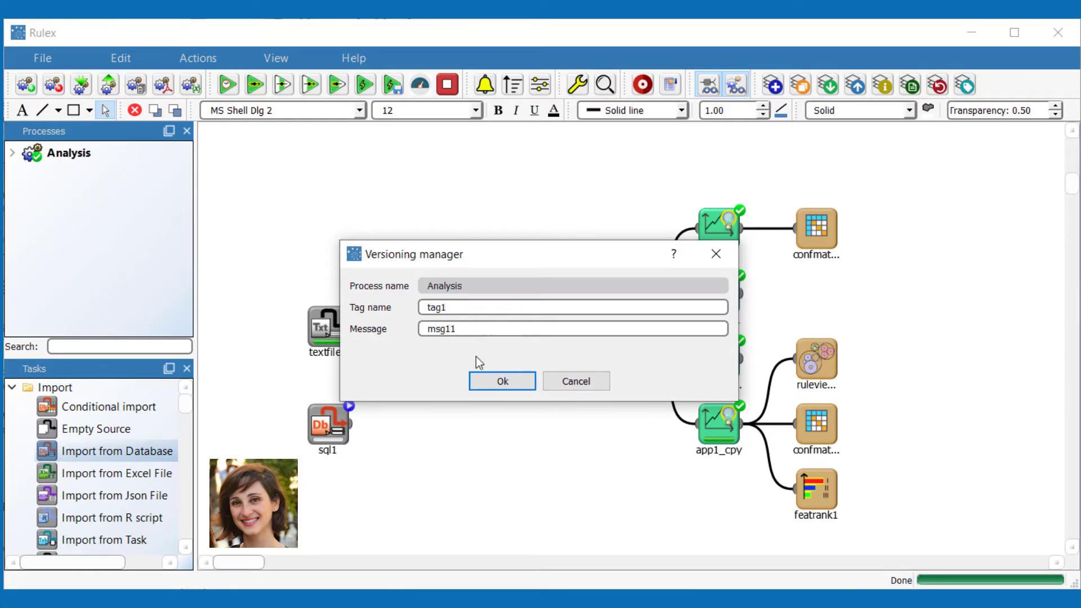
pyautogui.click(481, 381)
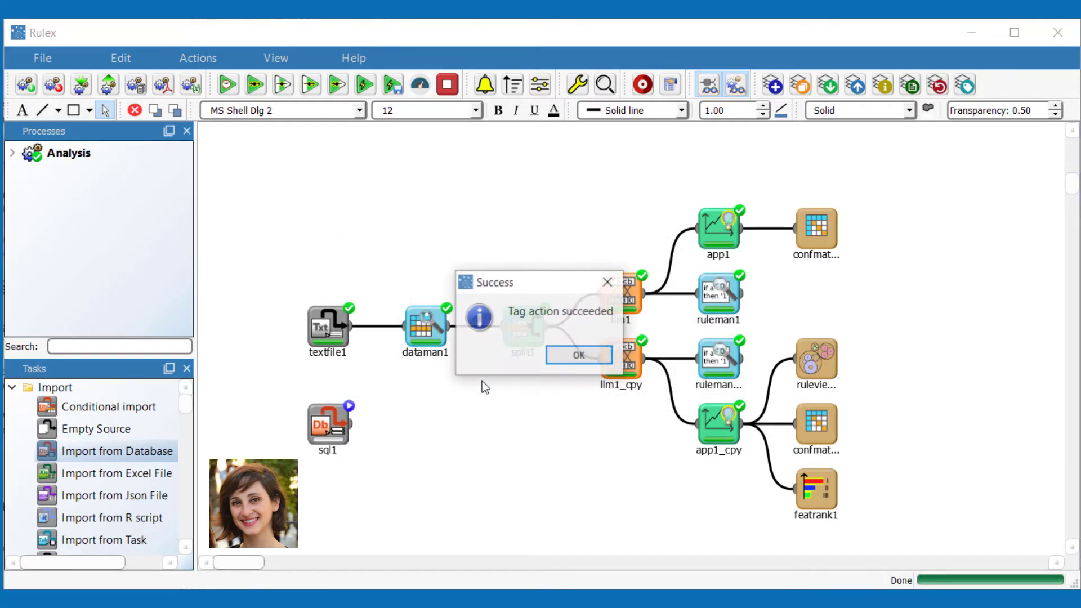
pyautogui.click(574, 358)
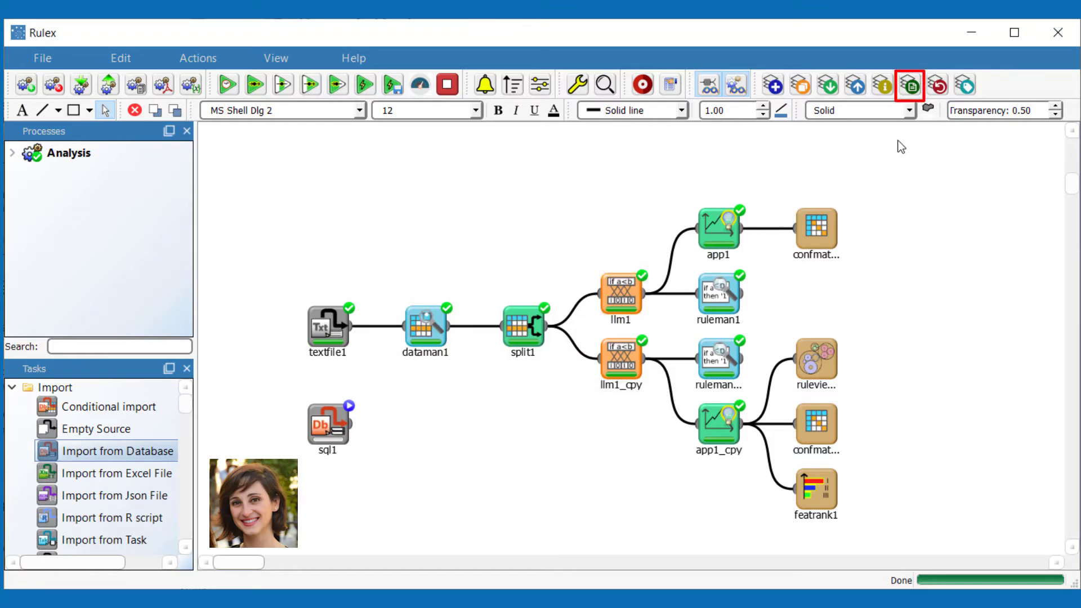
pyautogui.click(910, 88)
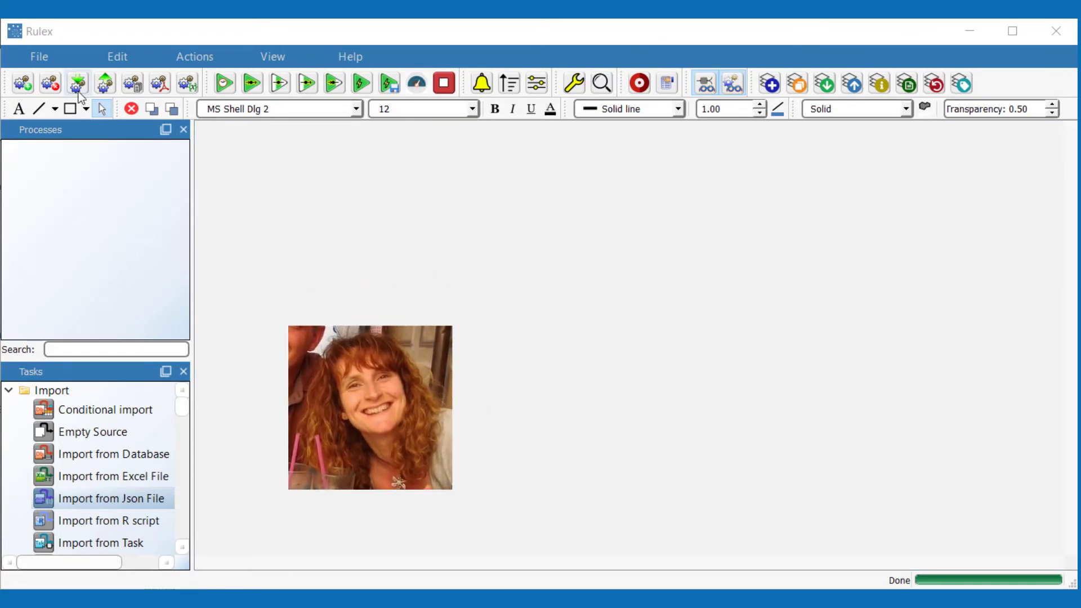
# Clone the repository process from its copied hash name as 'Test' and open Test's workflow.
pyautogui.click(798, 83)
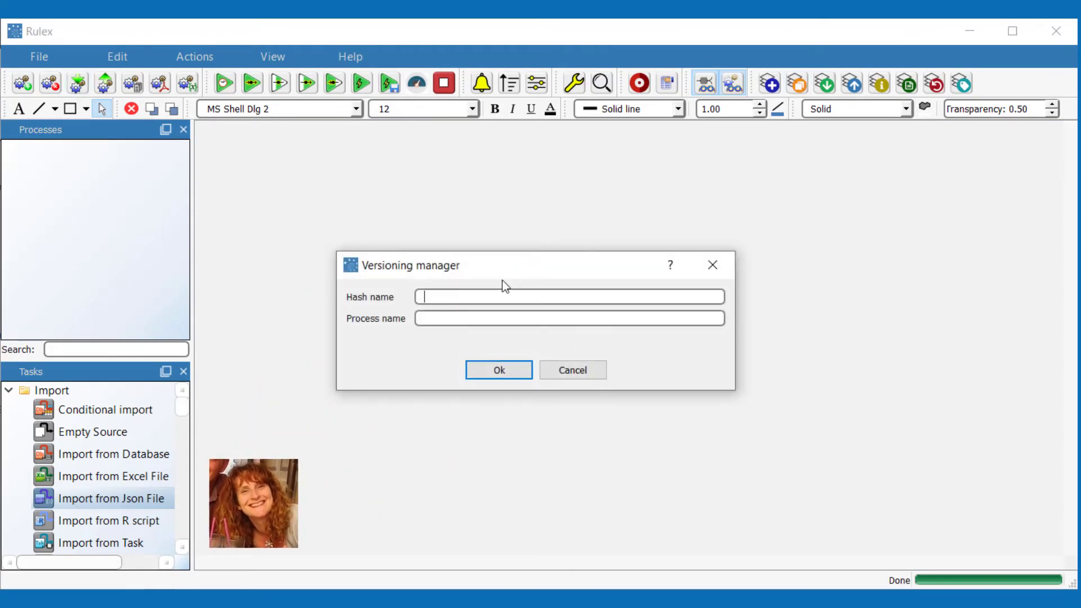
pyautogui.hotkey('ctrl', 'v')
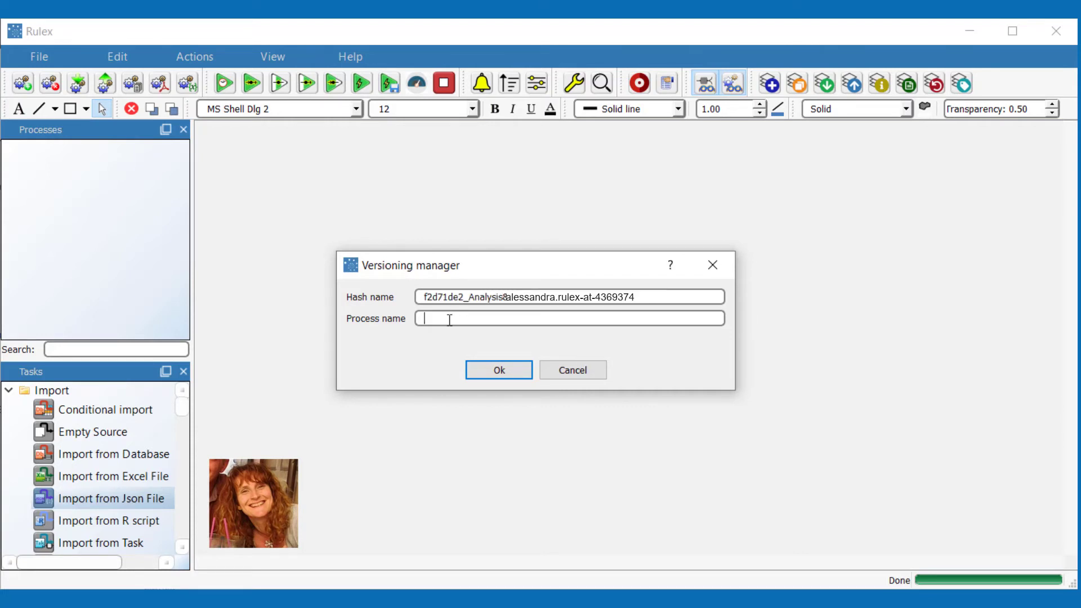
pyautogui.write('Test')
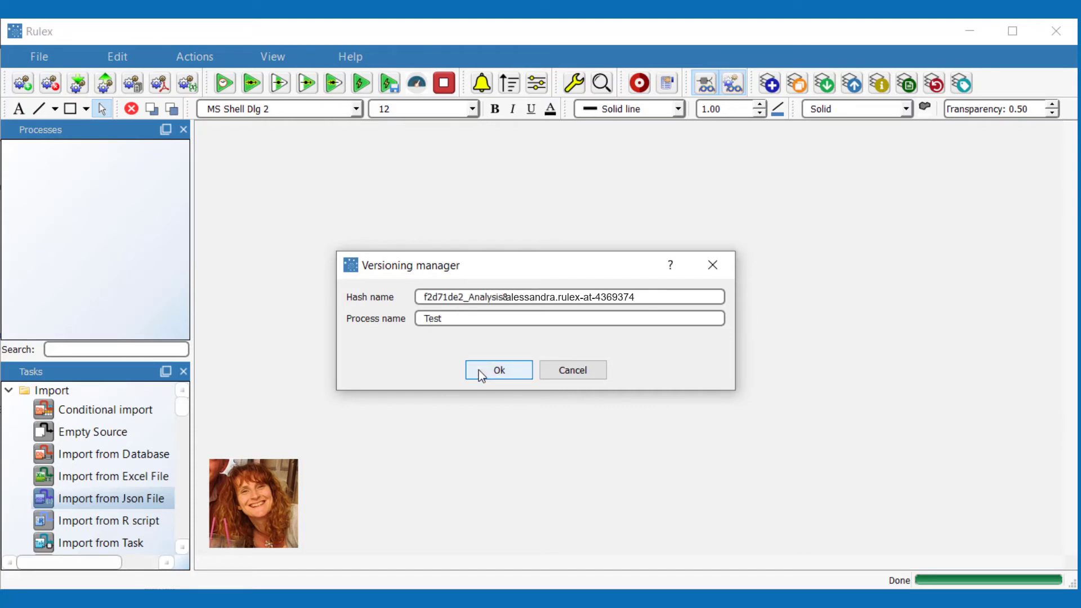
pyautogui.click(478, 370)
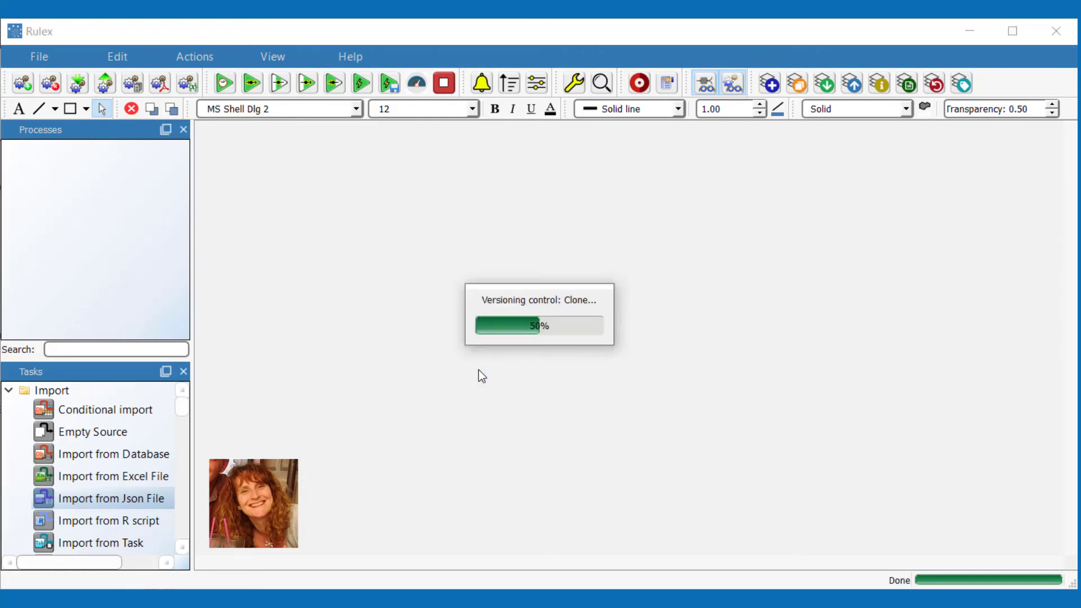
pyautogui.click(566, 352)
pyautogui.doubleClick(97, 158)
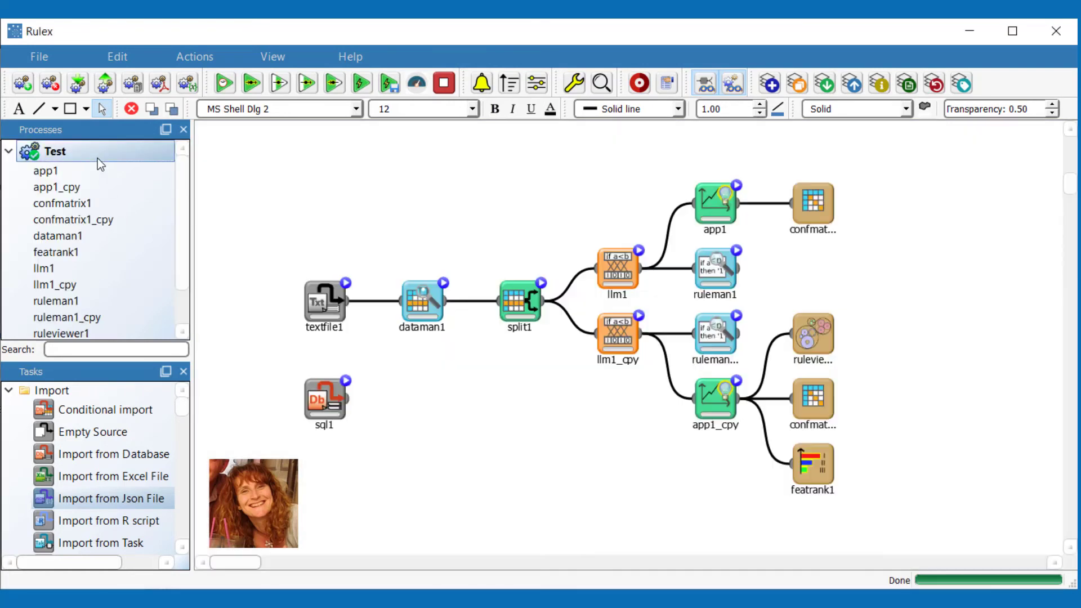
# Add excel1 and json1 import tasks below sql1 in Test, then push with message 'msg_2'.
pyautogui.moveTo(93, 476); pyautogui.dragTo(339, 456)
pyautogui.moveTo(111, 498); pyautogui.dragTo(354, 526)
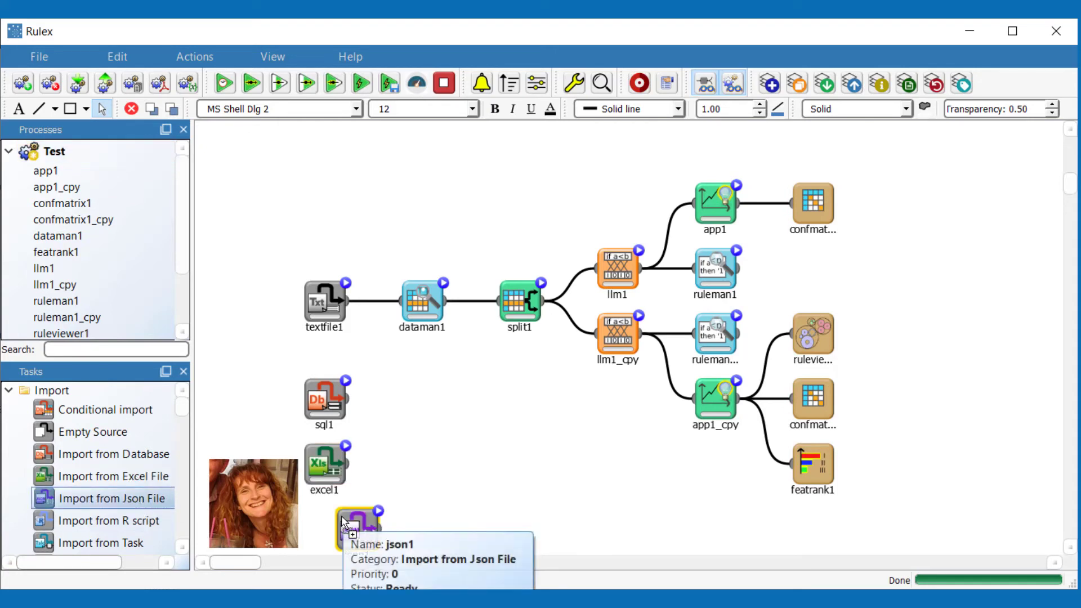
pyautogui.click(852, 84)
pyautogui.write('msg_2')
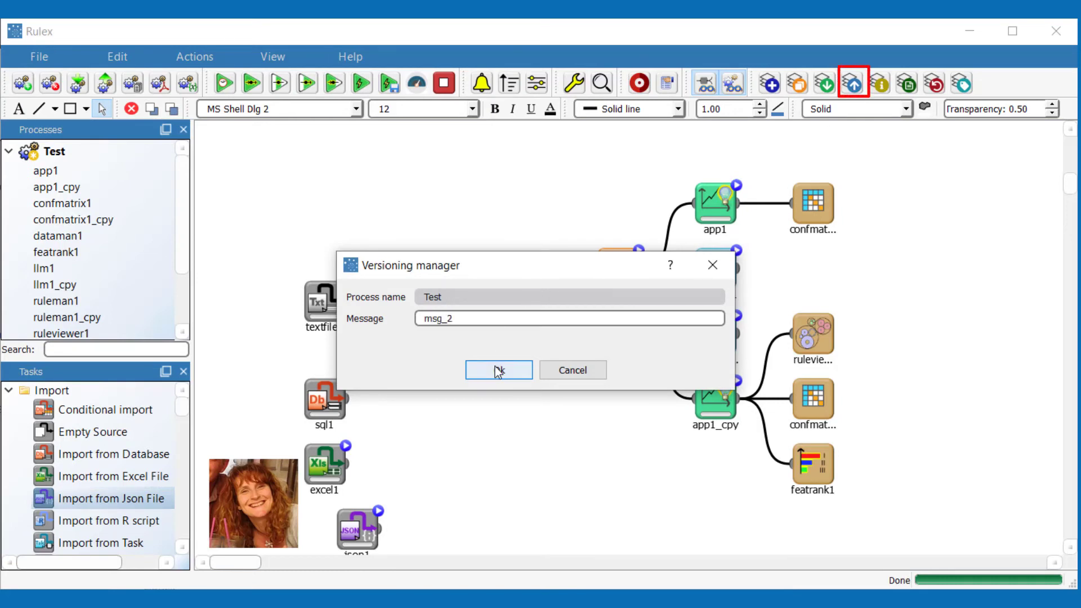
pyautogui.click(495, 368)
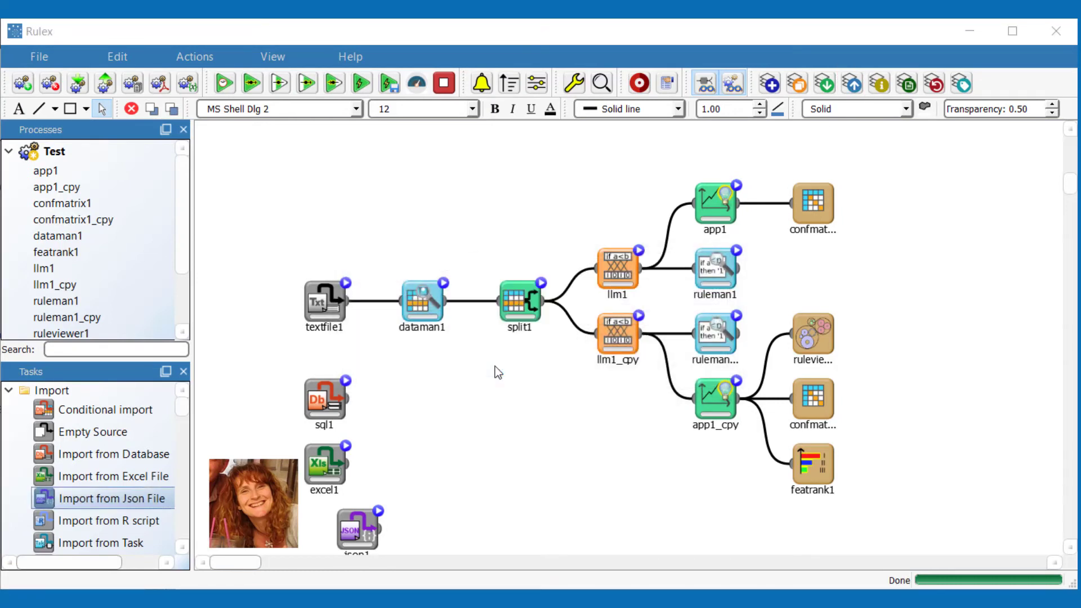
pyautogui.click(559, 350)
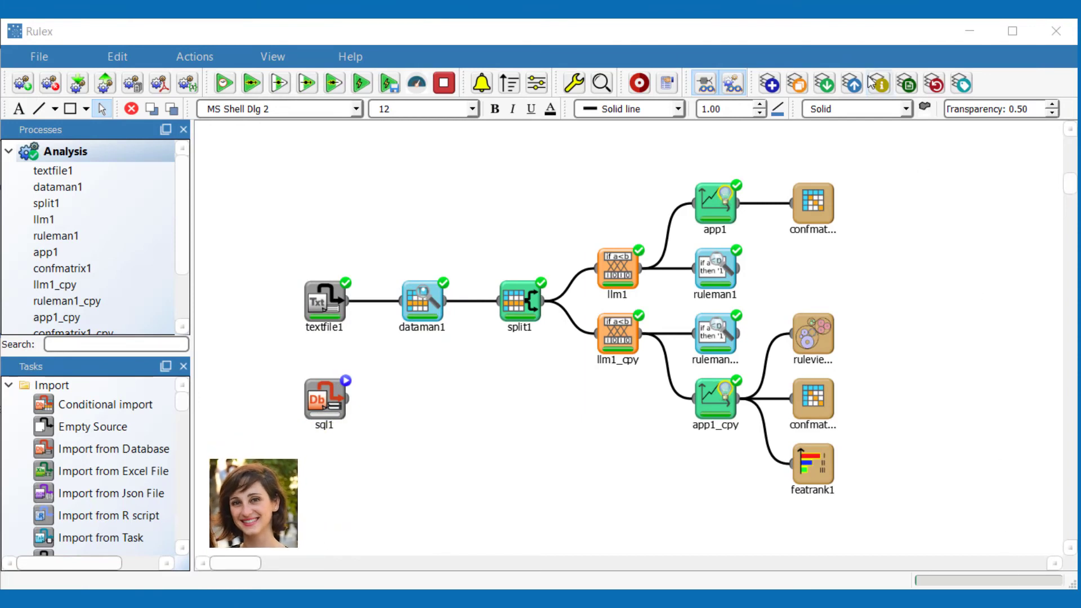
# Pull the repository's latest version into Analysis, bringing in the excel1 and json1 tasks.
pyautogui.click(824, 85)
pyautogui.click(825, 90)
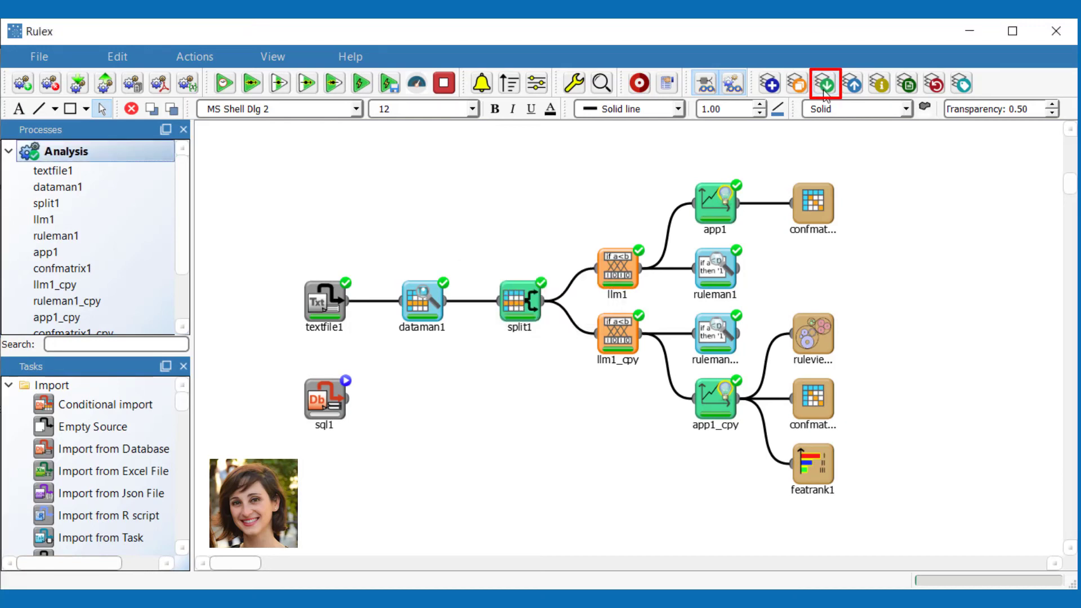
pyautogui.click(554, 352)
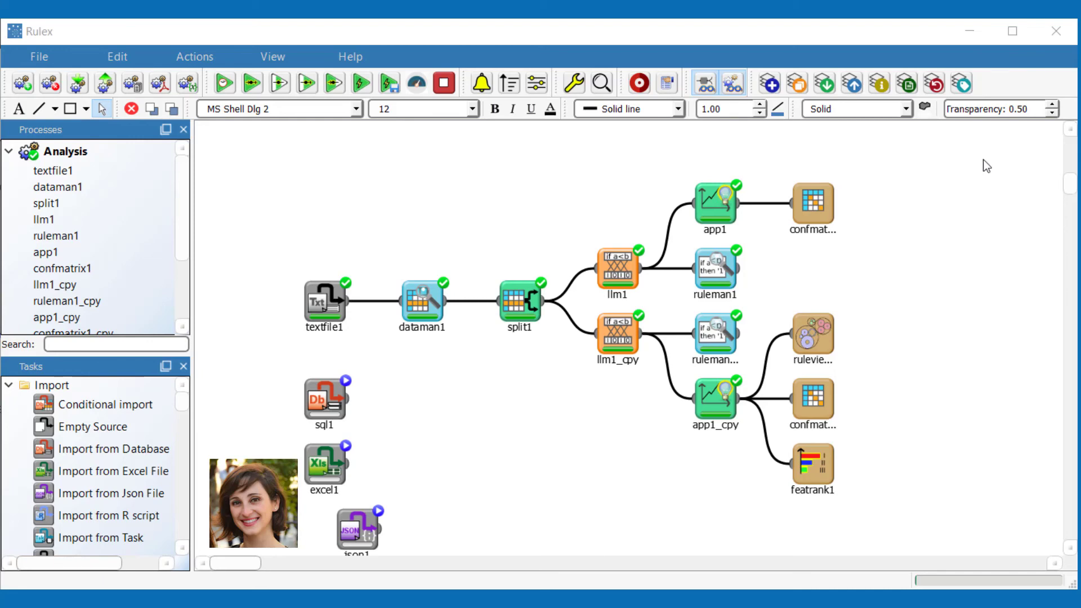
# Open the Revert versioning manager listing all six Analysis commits, including msg1 tagged tag1.
pyautogui.click(934, 86)
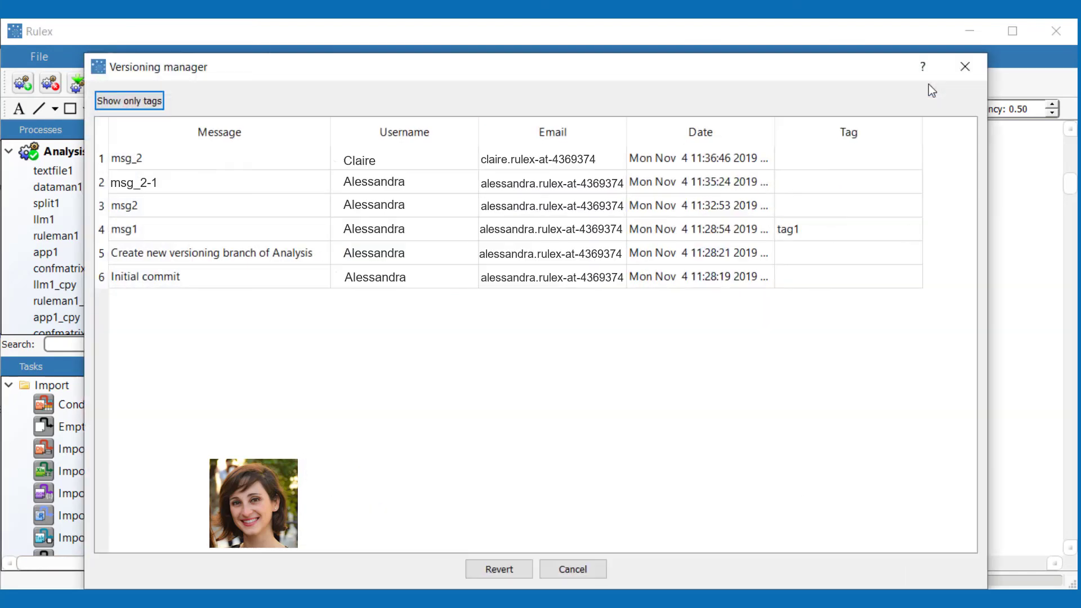